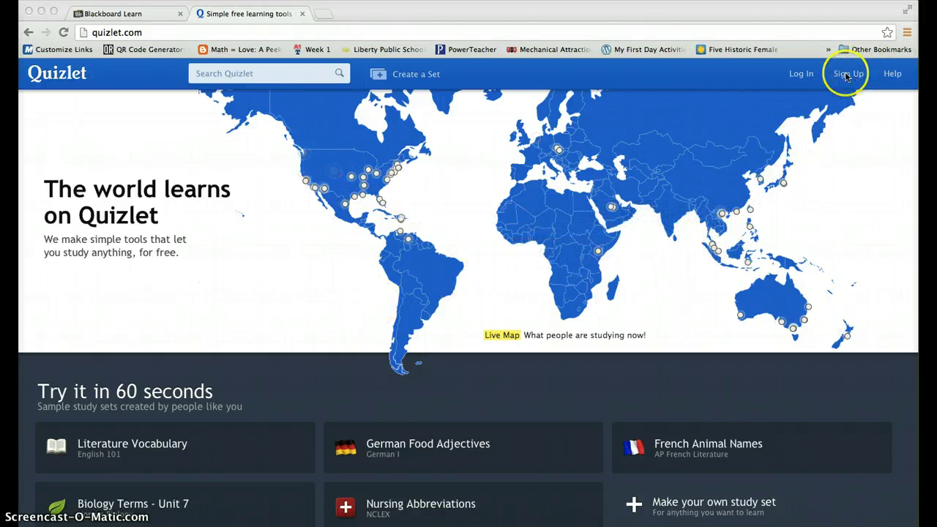
# Step: Log in to Quizlet using the saved teacher username and the account password
pyautogui.click(800, 76)
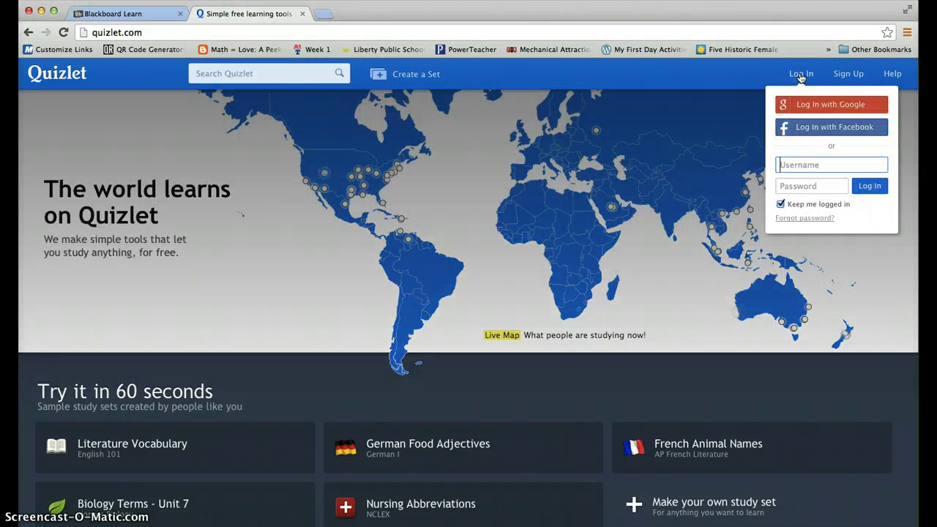
pyautogui.click(815, 166)
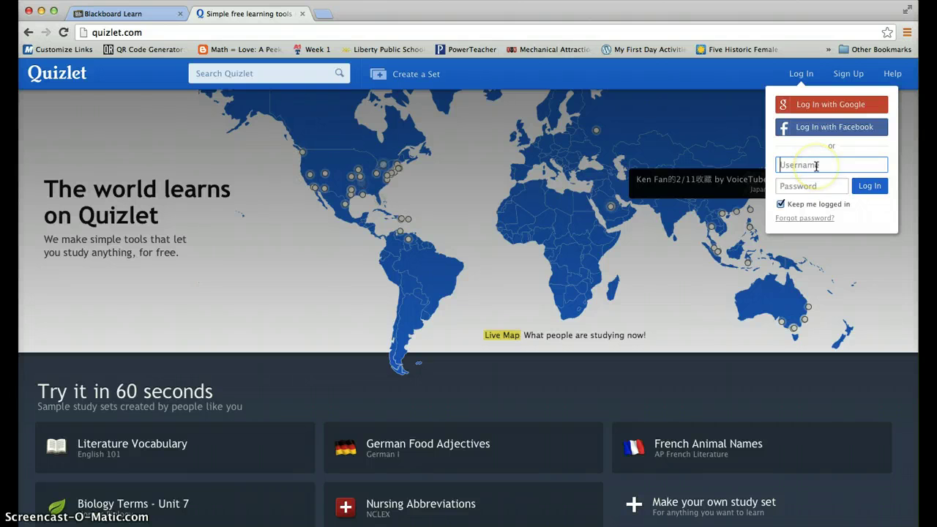
pyautogui.write('e')
pyautogui.press('Down')
pyautogui.press('Down')
pyautogui.press('Tab')
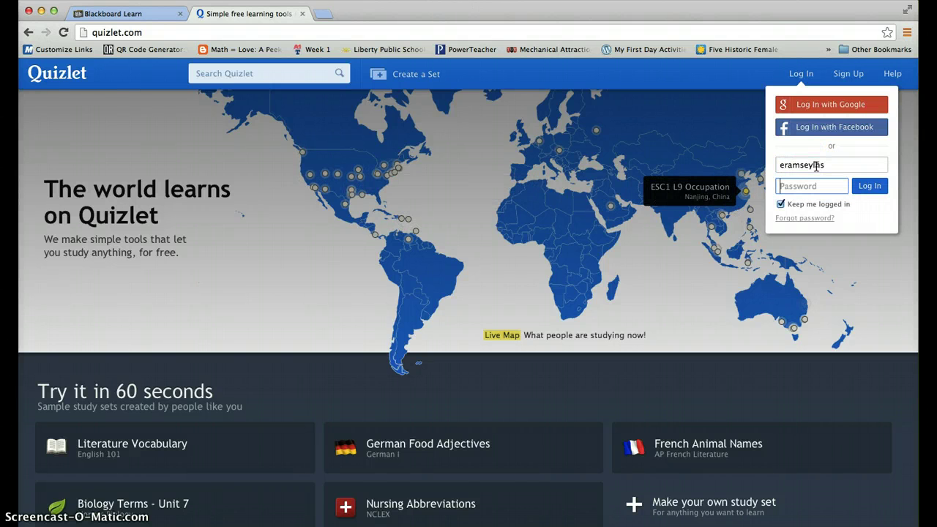
pyautogui.write('••••••••')
pyautogui.press('Return')
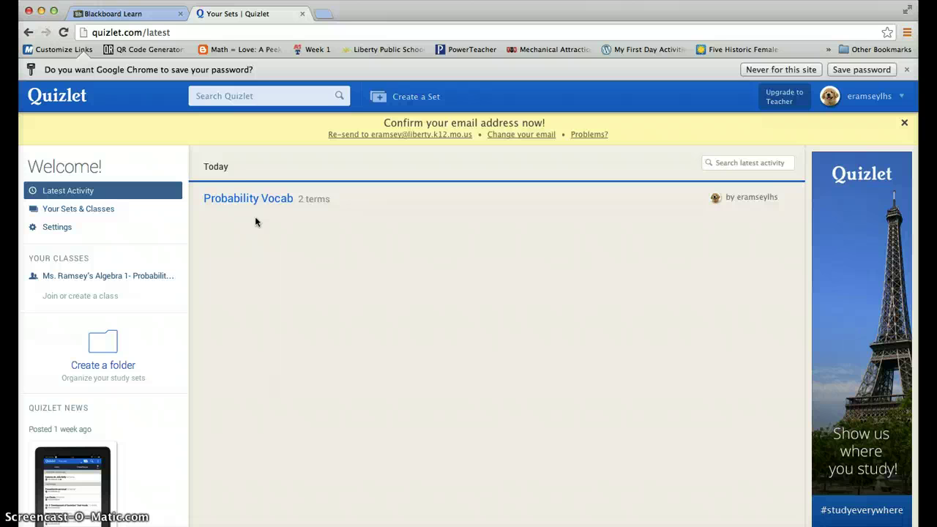
# Step: Start a new study set from the Latest Activity page with Create a Set
pyautogui.click(327, 237)
# Step: Enter 'What is the difference between probability and odds?' as card 1's term
pyautogui.click(412, 104)
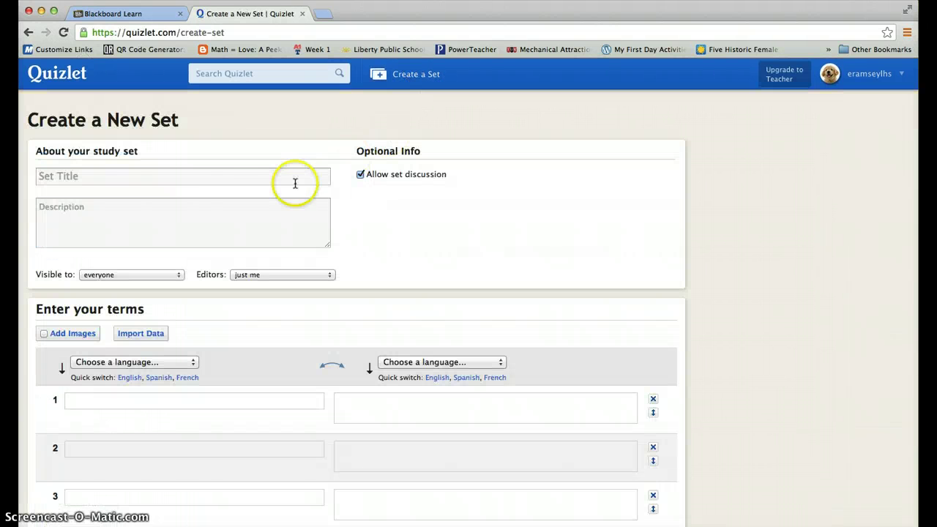
pyautogui.click(216, 182)
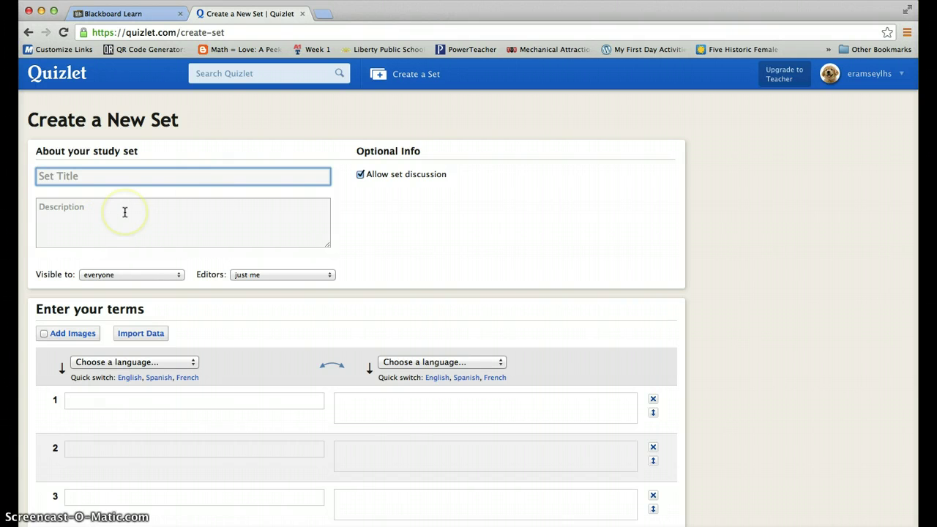
pyautogui.scroll(-5, 124, 212)
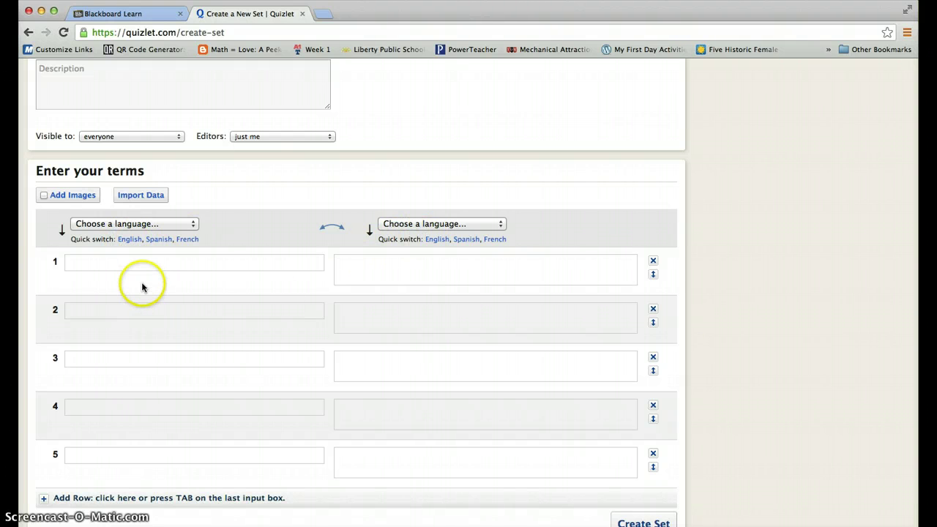
pyautogui.scroll(-3, 171, 290)
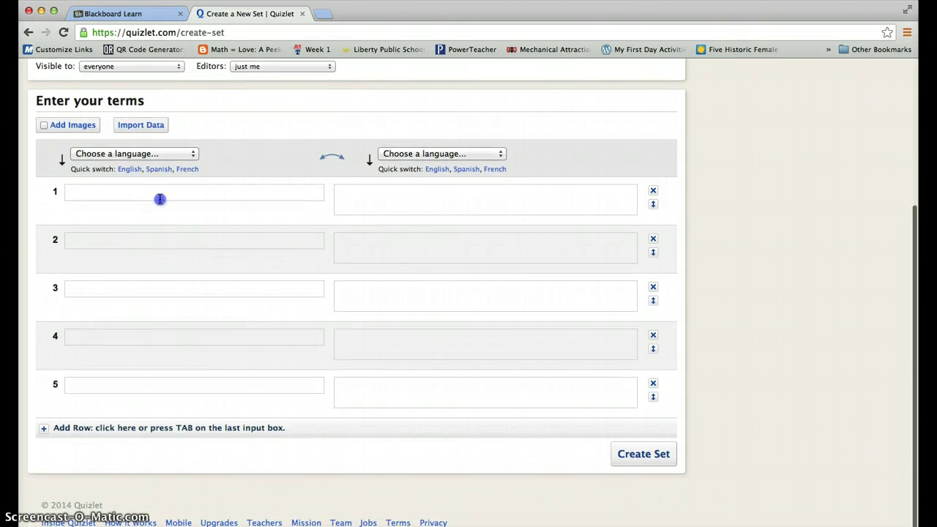
pyautogui.click(160, 198)
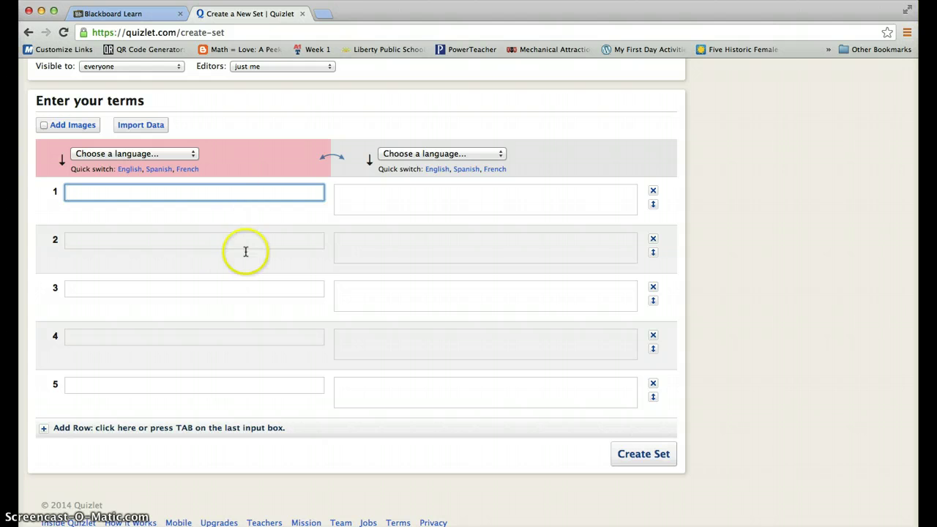
pyautogui.write('W')
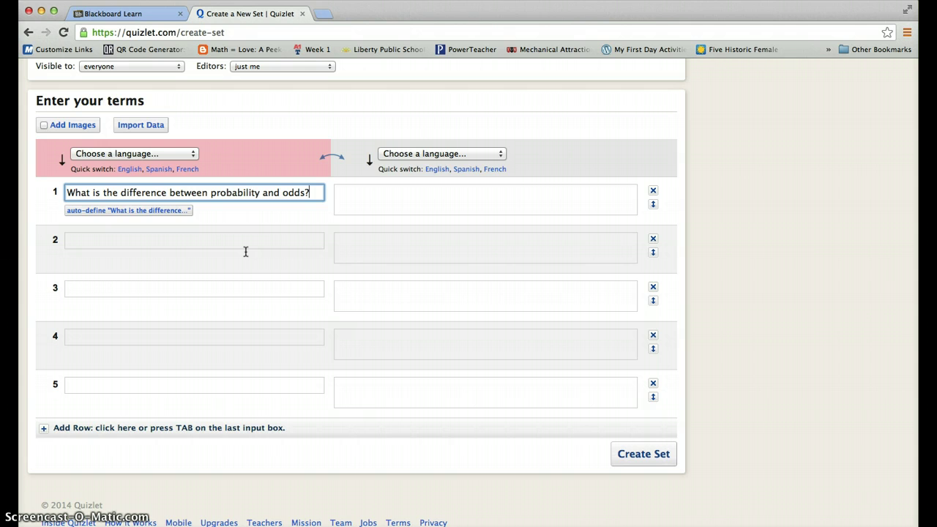
# Step: Define card 1 as 'blah' and add a 'sample space' card defined 'blah'
pyautogui.press('Tab')
pyautogui.click(404, 205)
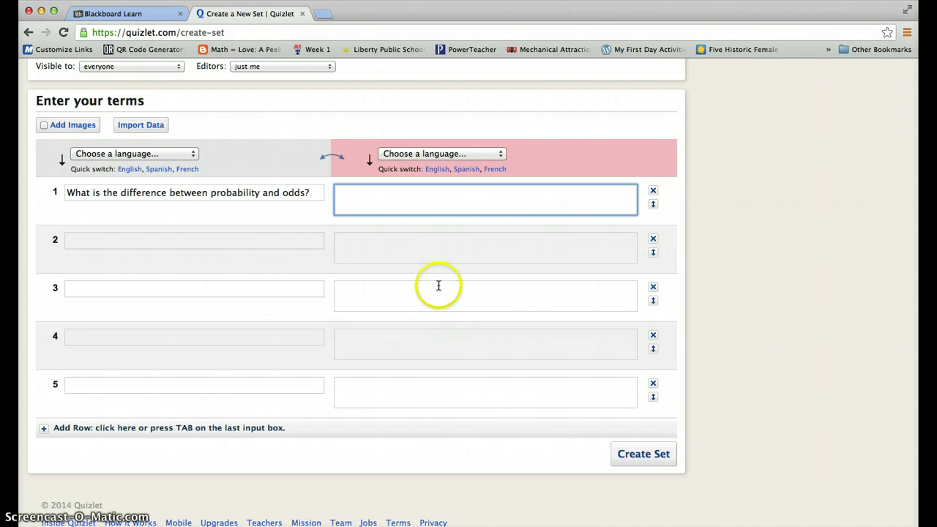
pyautogui.write('blah')
pyautogui.press('Tab')
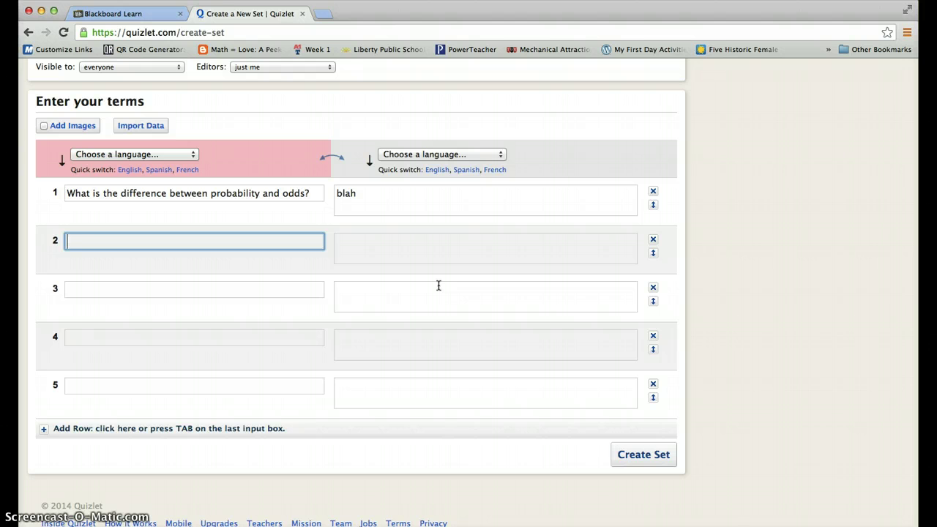
pyautogui.write('sample space')
pyautogui.press('Tab')
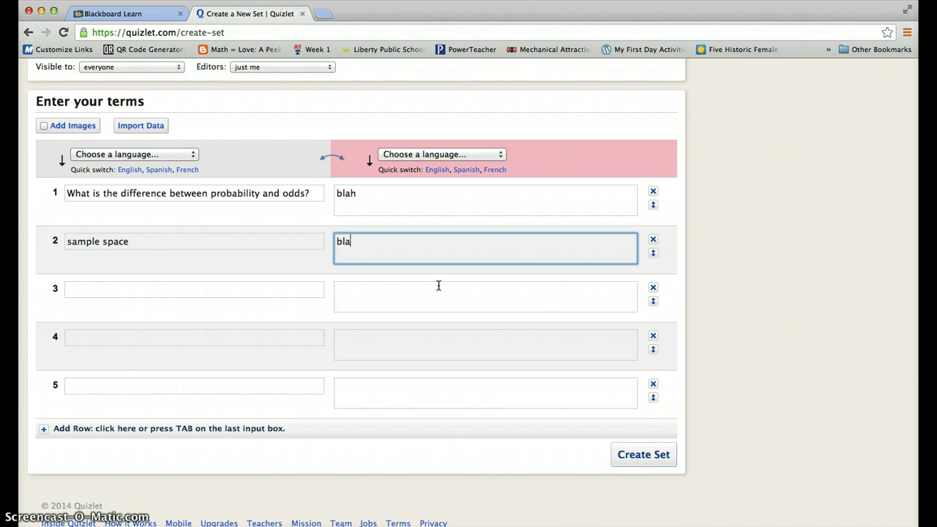
# Step: Add a 'theoretical probability' card defined 'blah' and attempt to create the set
pyautogui.press('Tab')
pyautogui.write('pro')
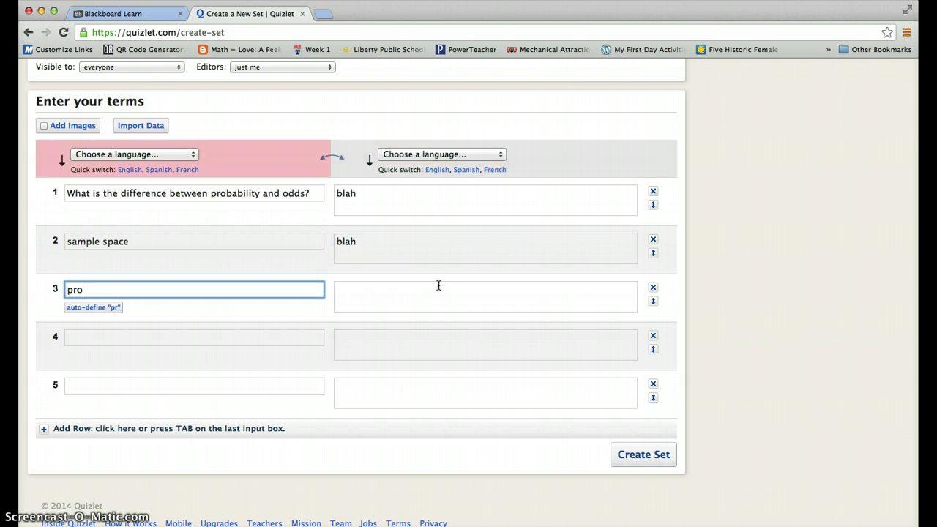
pyautogui.press('BackSpace')
pyautogui.write('theoretical')
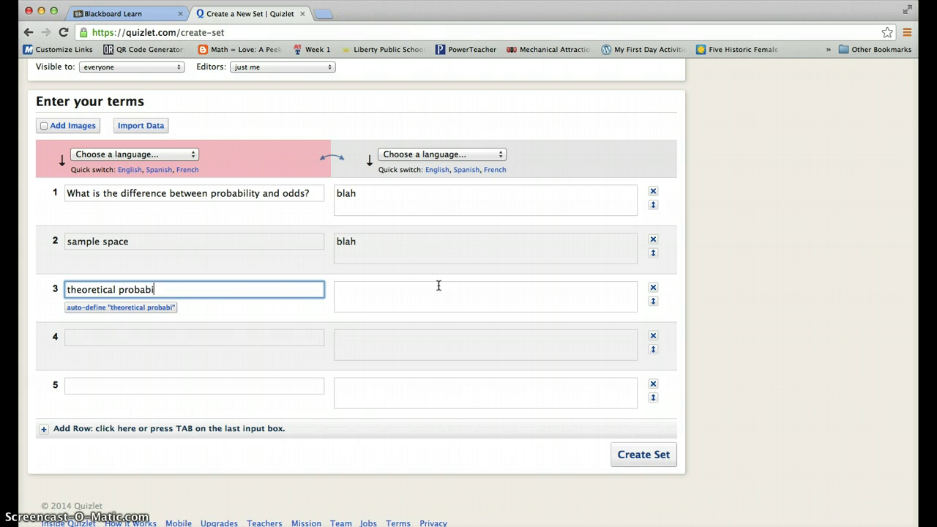
pyautogui.press('Tab')
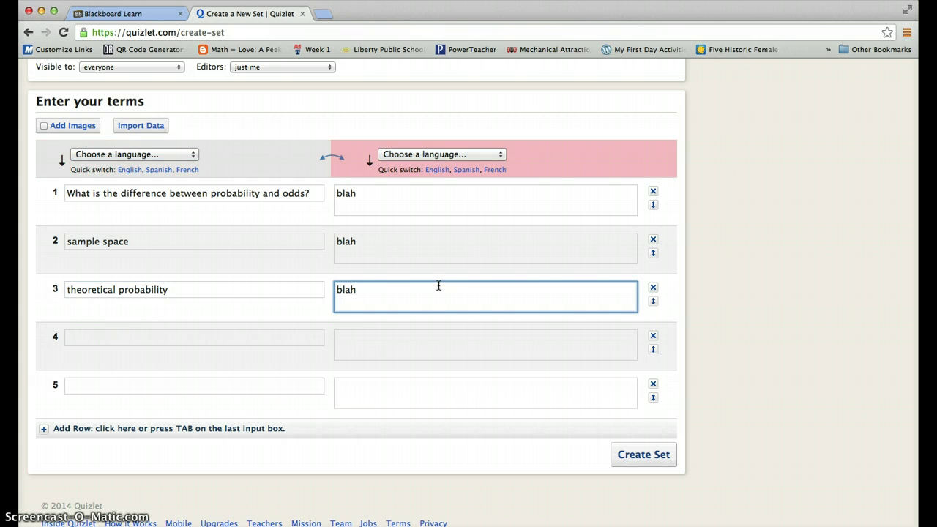
pyautogui.click(639, 455)
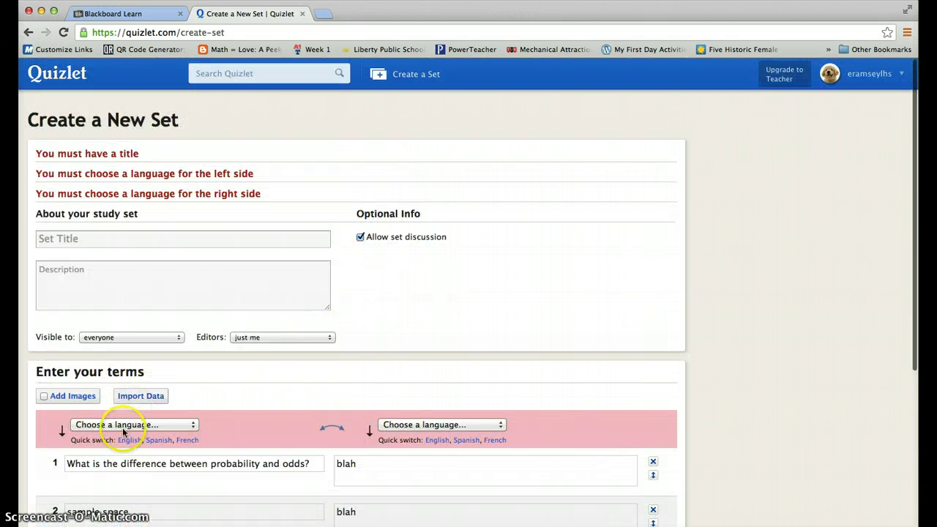
# Step: Choose English for both card sides, title the set 'Pretend', and create it
pyautogui.click(129, 440)
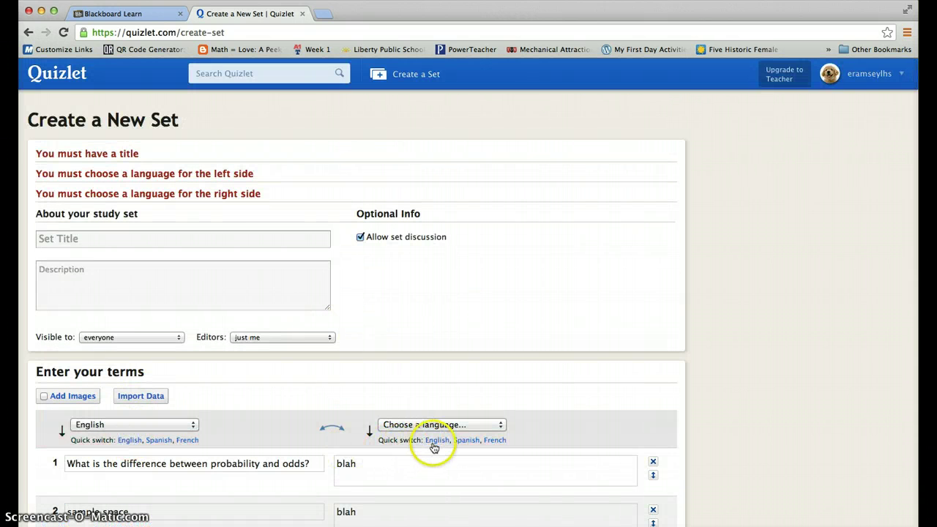
pyautogui.scroll(-5, 436, 447)
pyautogui.click(634, 452)
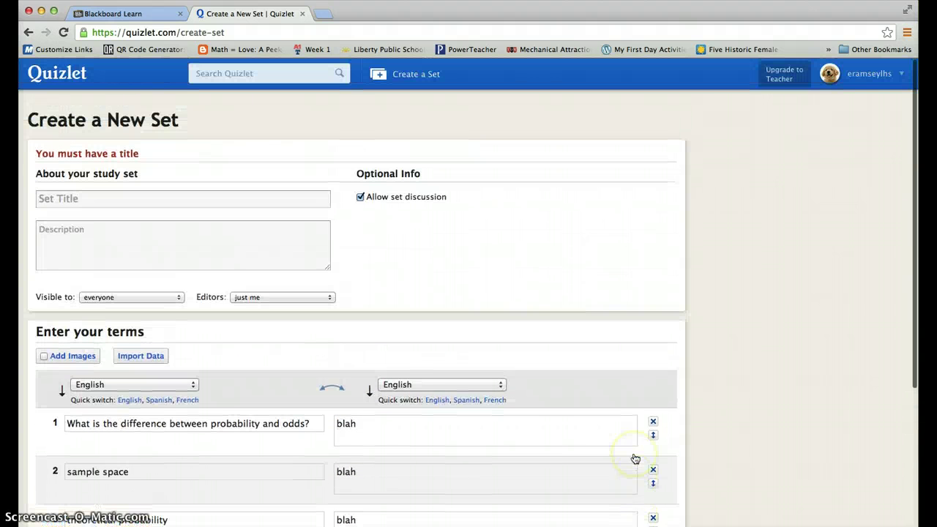
pyautogui.click(141, 205)
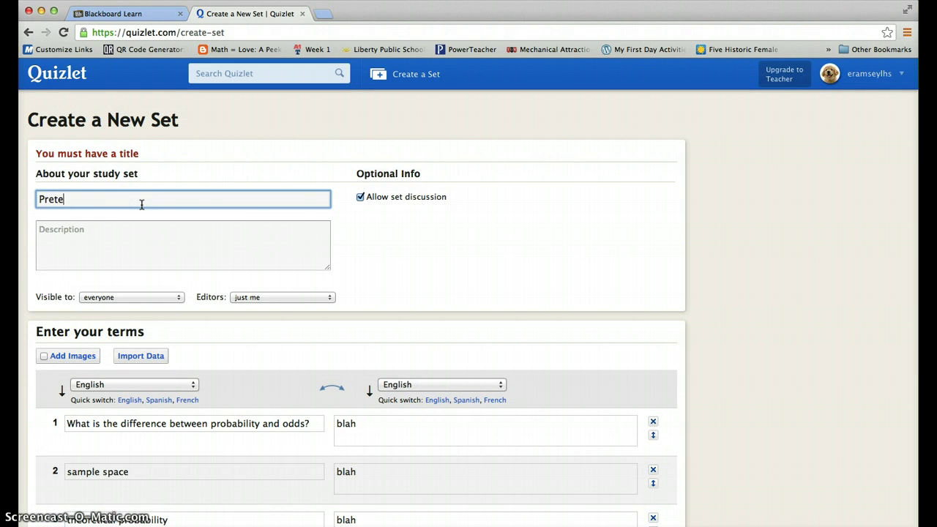
pyautogui.scroll(-5, 141, 204)
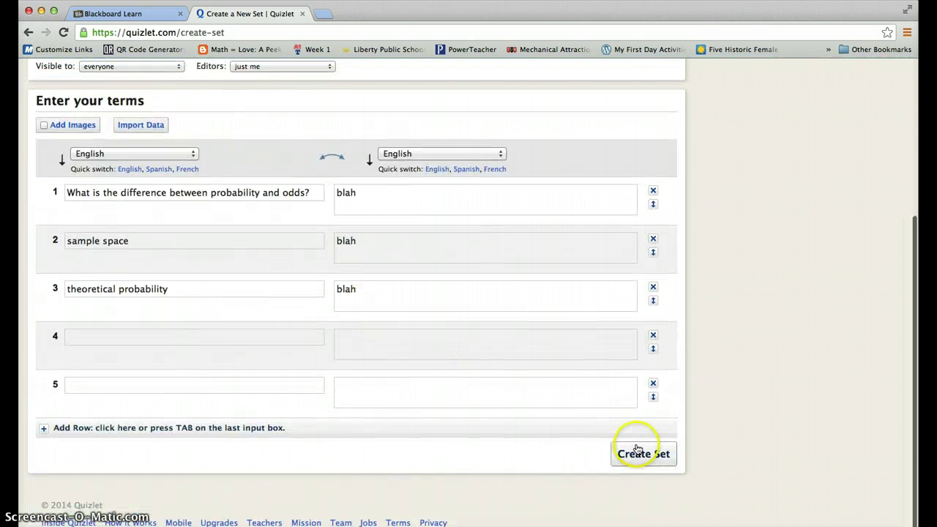
pyautogui.click(636, 448)
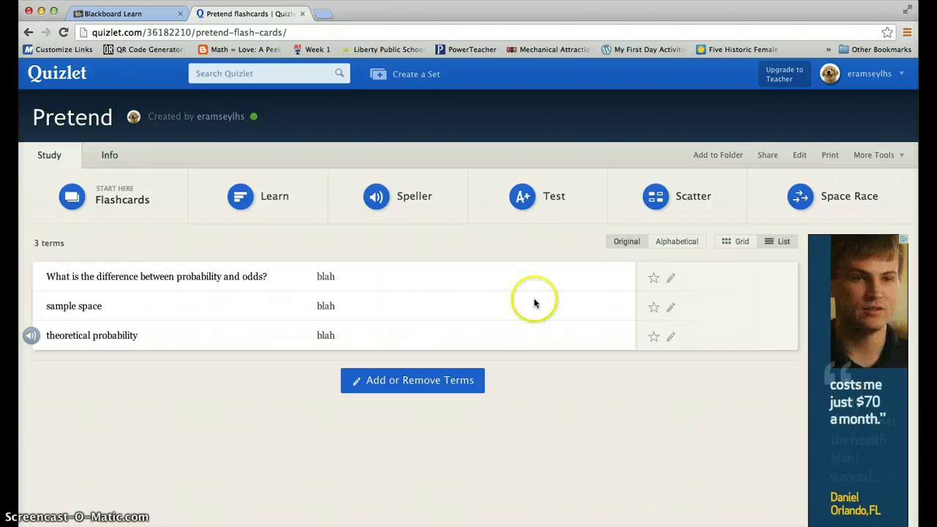
# Step: Open the Print view of the Pretend set
pyautogui.click(829, 155)
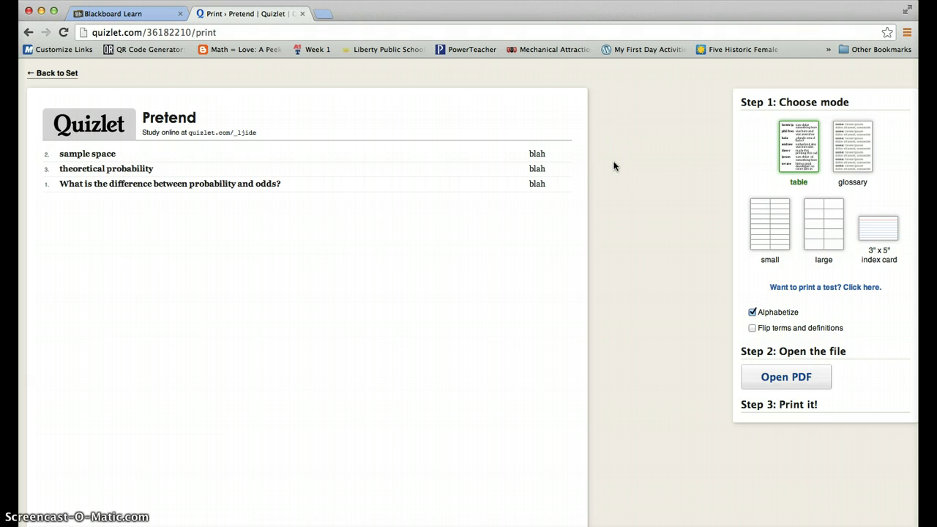
pyautogui.click(821, 219)
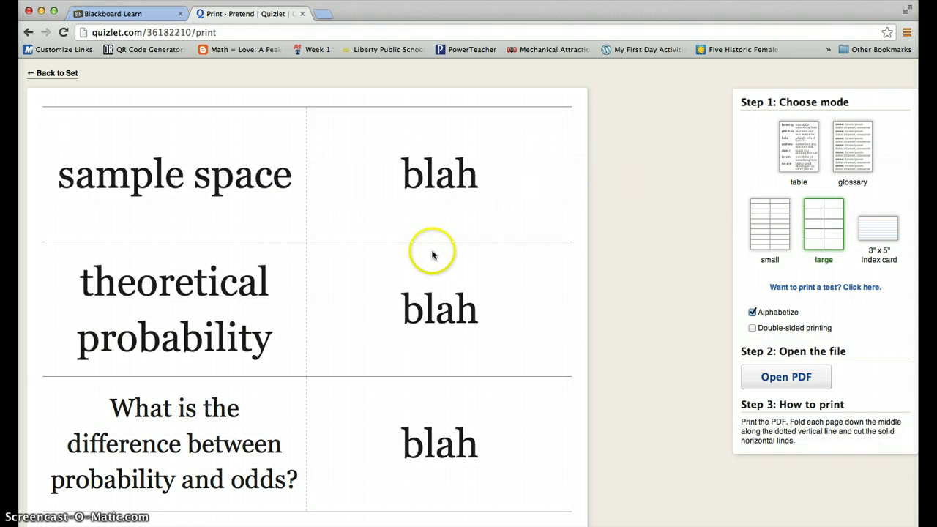
pyautogui.scroll(-2, 432, 255)
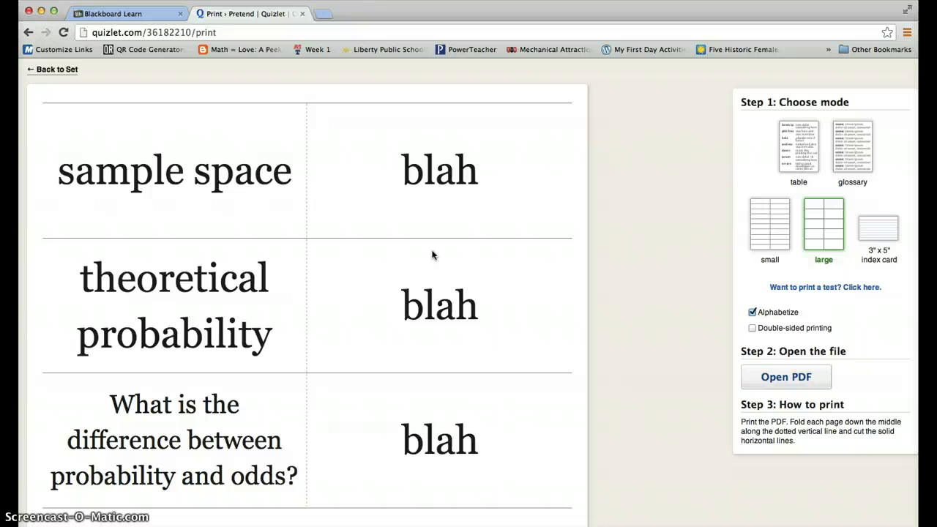
pyautogui.click(474, 230)
pyautogui.click(776, 223)
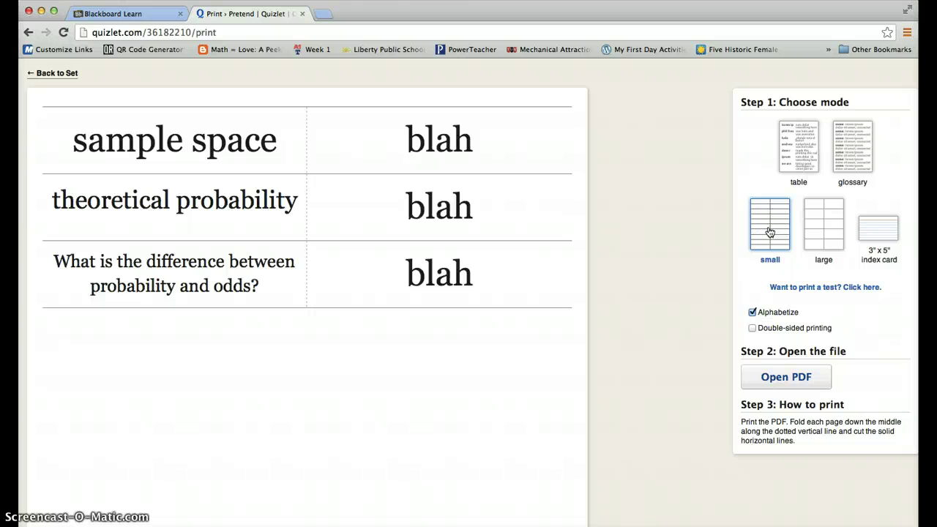
pyautogui.click(806, 149)
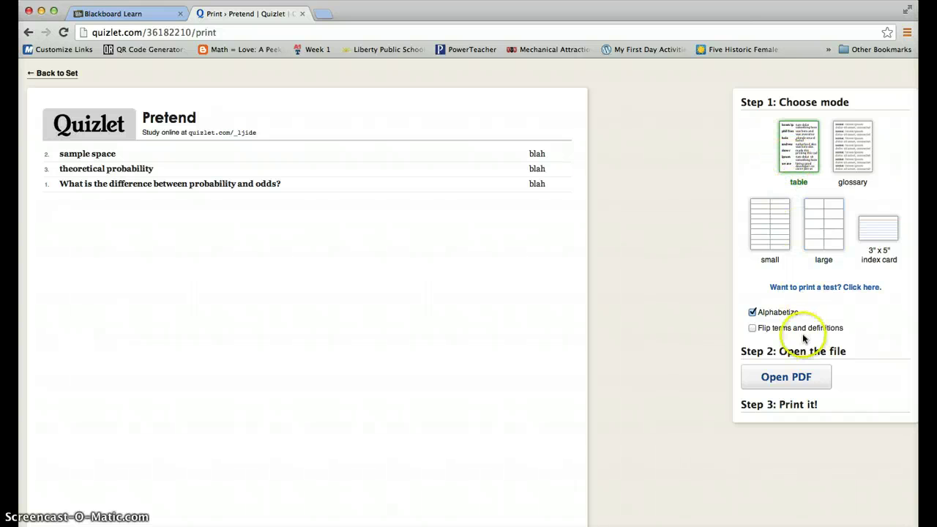
# Step: Open the set as a PDF, save Pretend.pdf to Dropbox, and close the PDF window
pyautogui.click(796, 379)
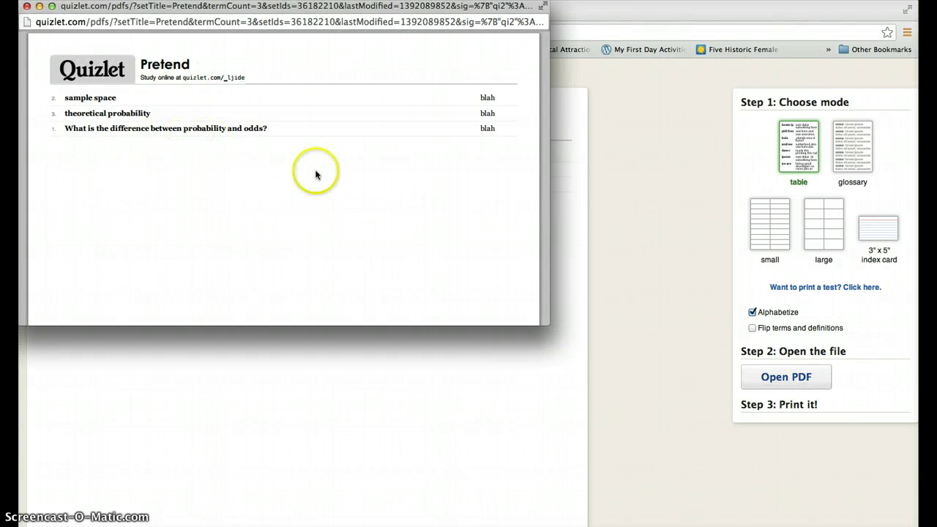
pyautogui.moveTo(481, 313)
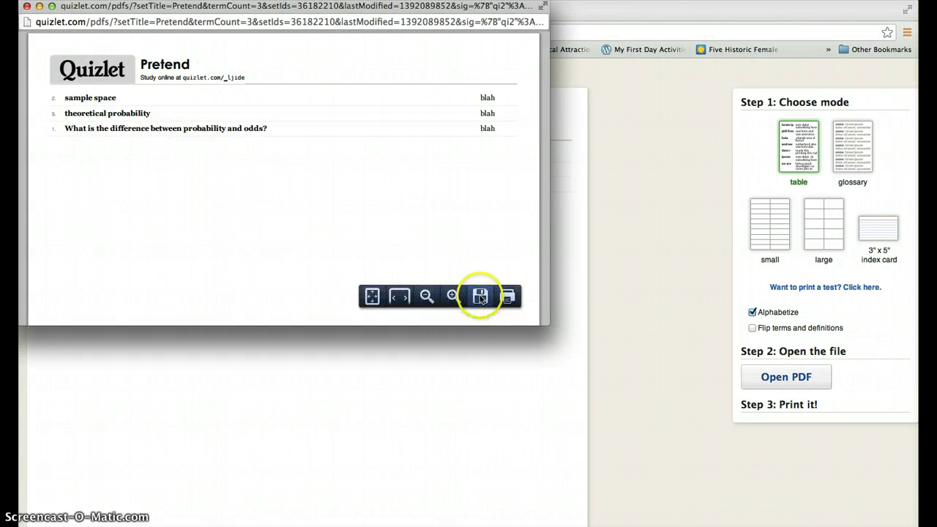
pyautogui.click(480, 297)
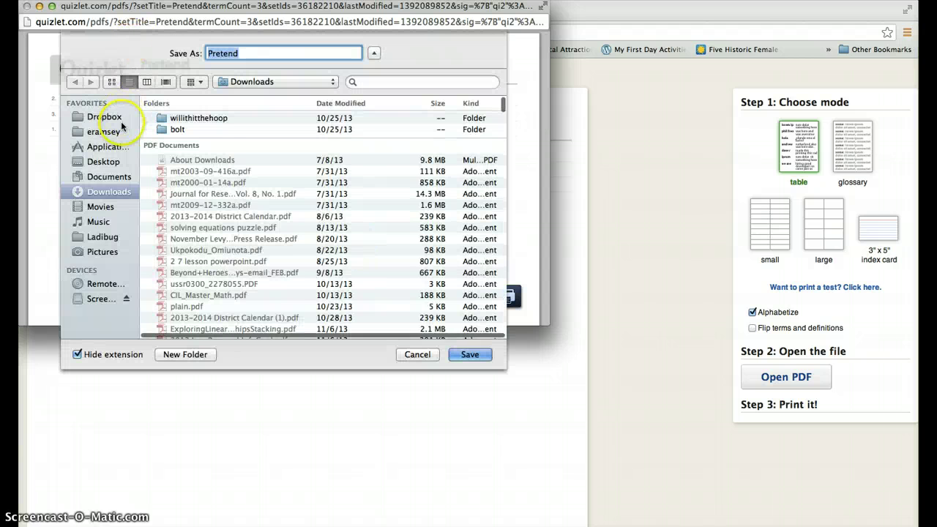
pyautogui.click(110, 117)
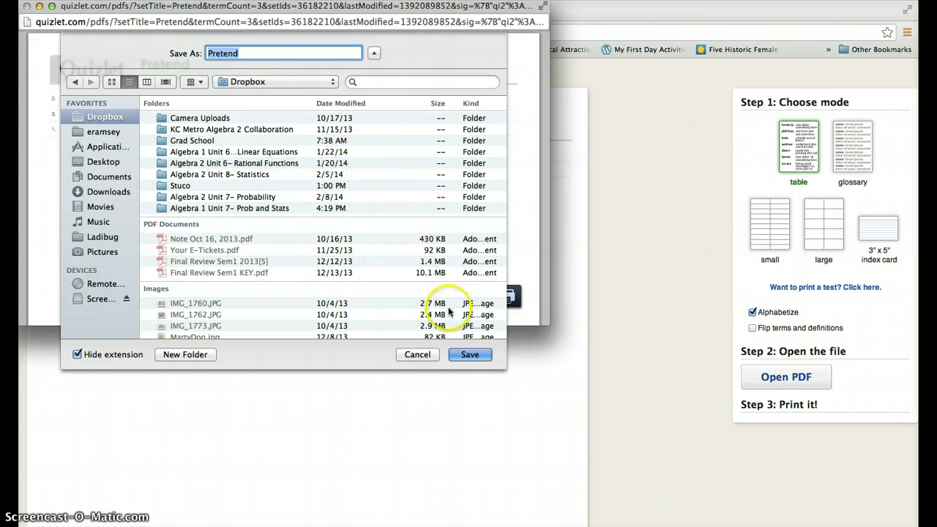
pyautogui.click(464, 351)
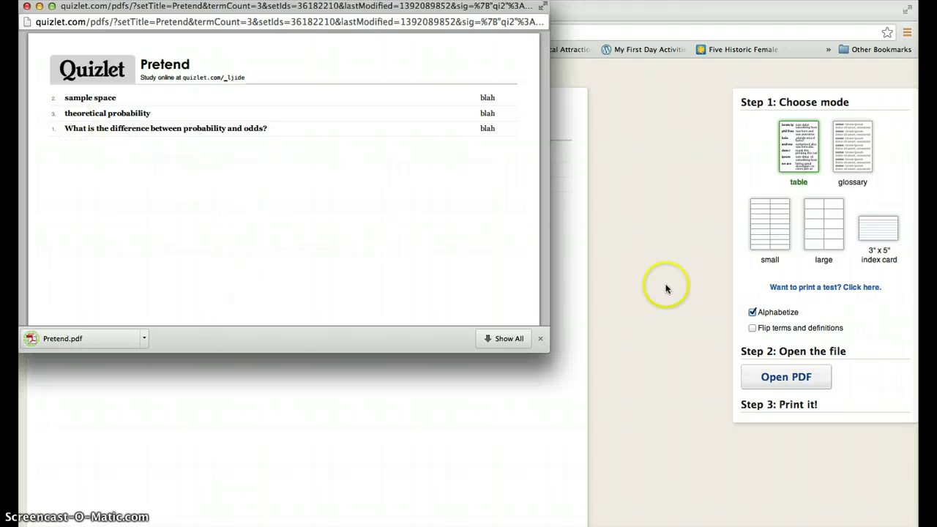
pyautogui.click(26, 8)
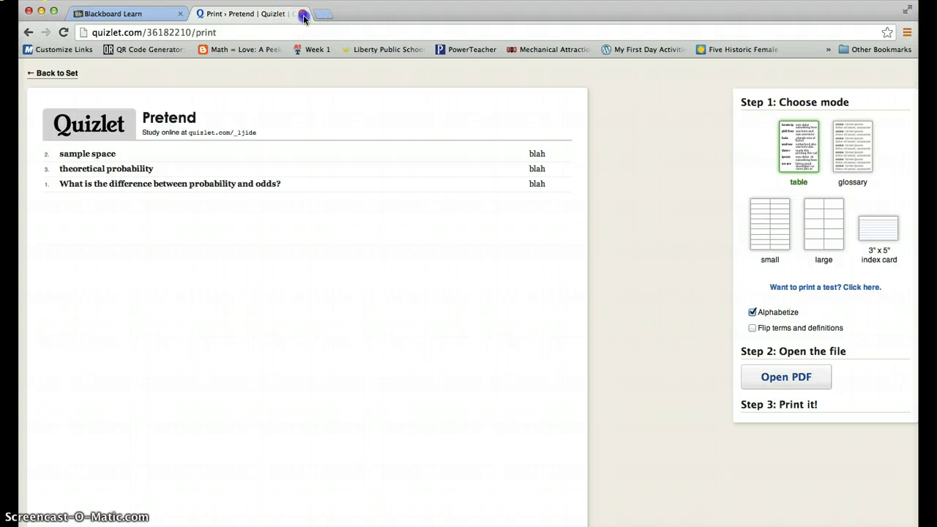
# Step: Return to Blackboard and go to Assignments > Unit 7: Probability and Statistics, down to Quizlet Flashcards
pyautogui.click(303, 14)
pyautogui.scroll(-2, 395, 160)
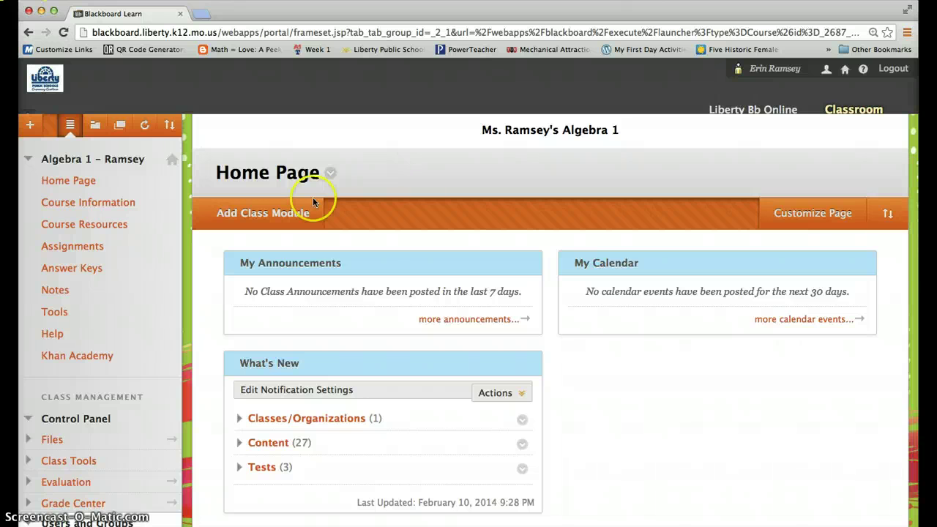
pyautogui.click(68, 249)
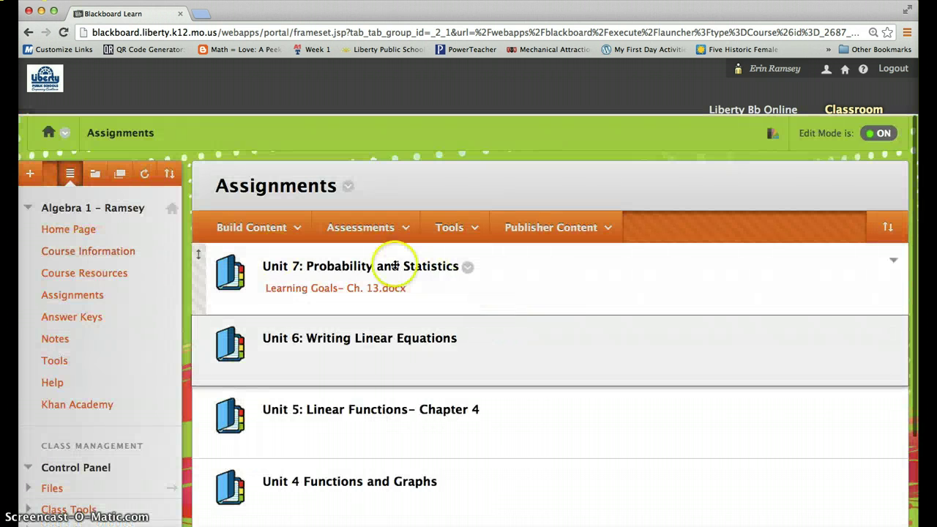
pyautogui.click(387, 269)
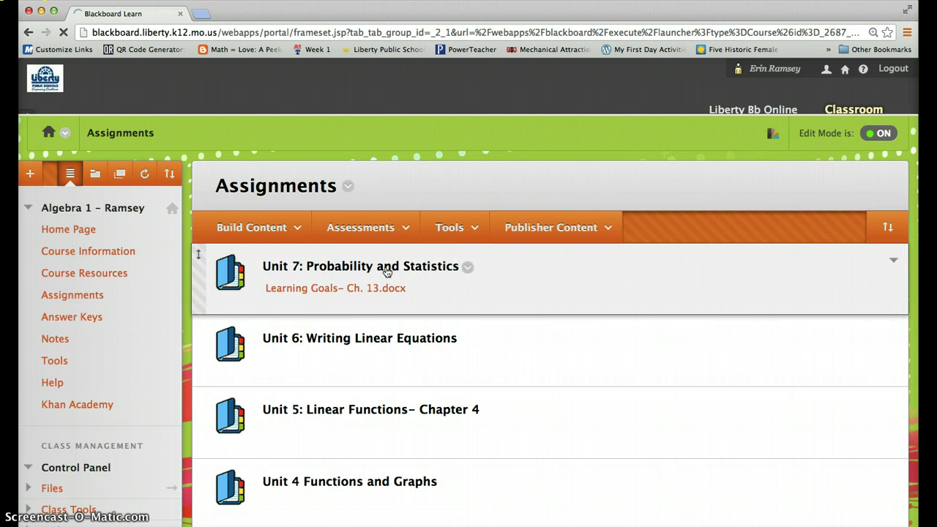
pyautogui.scroll(-3, 526, 339)
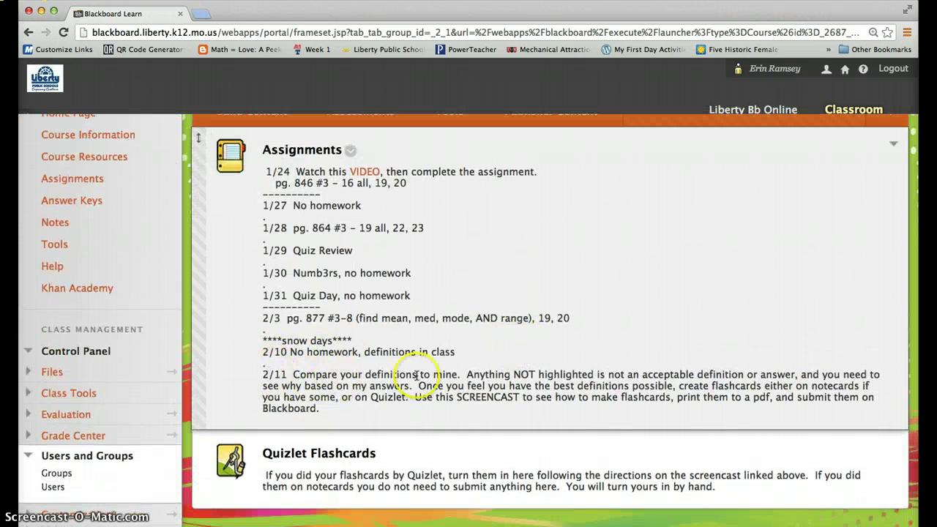
pyautogui.scroll(-1, 442, 407)
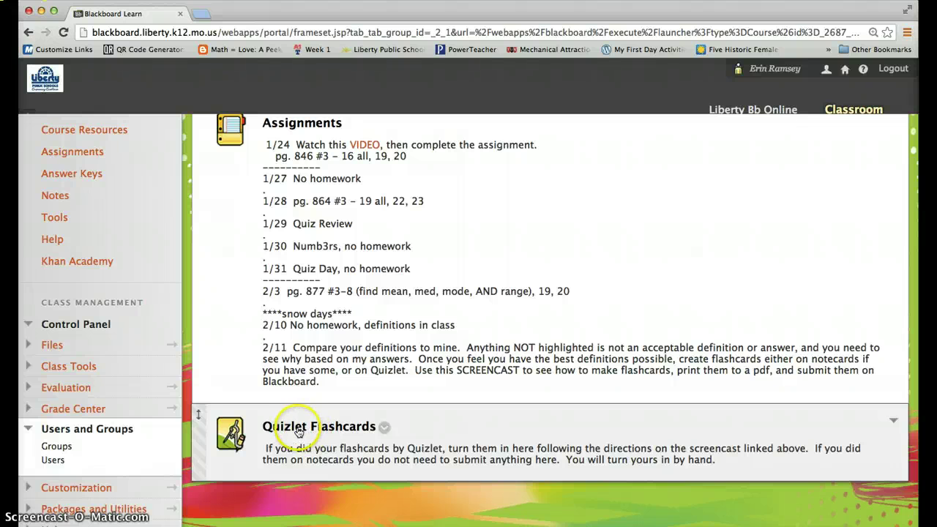
# Step: Open the Quizlet Flashcards assignment and attach Pretend.pdf from the Dropbox folder
pyautogui.click(297, 428)
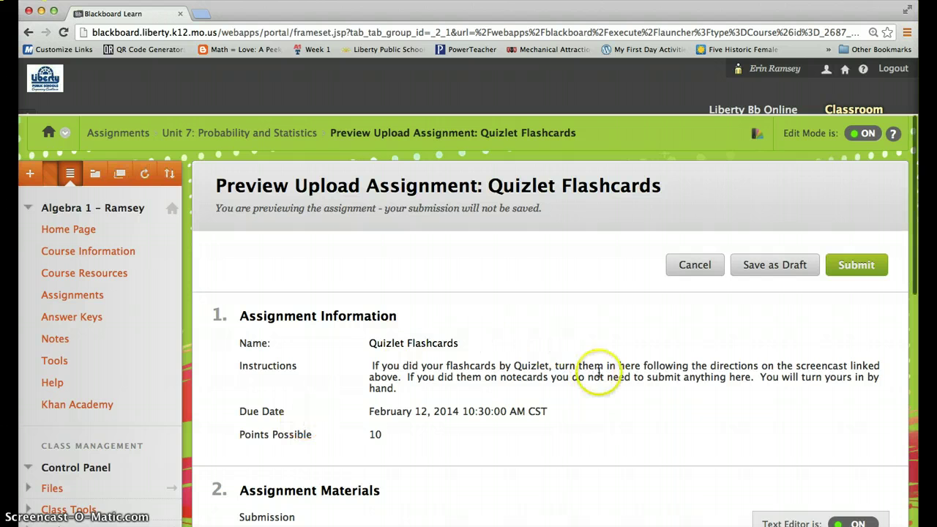
pyautogui.scroll(-5, 412, 355)
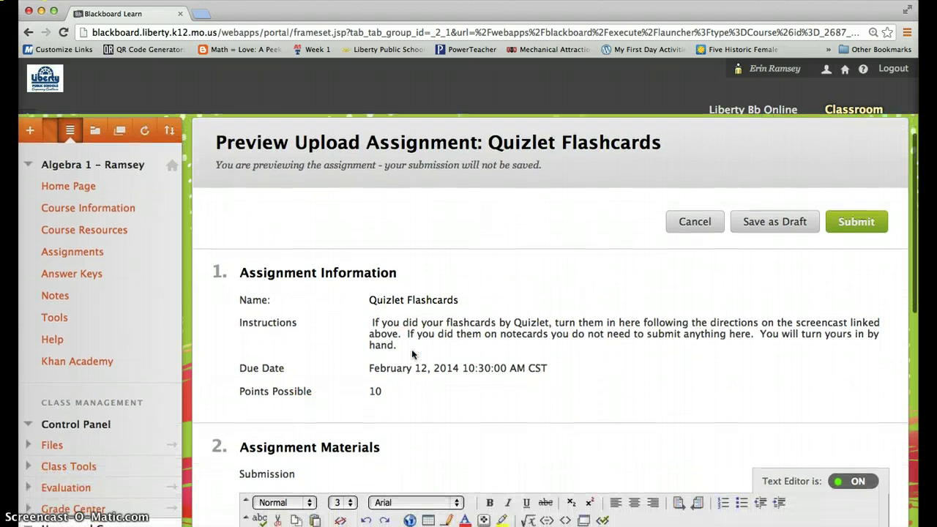
pyautogui.scroll(-8, 412, 355)
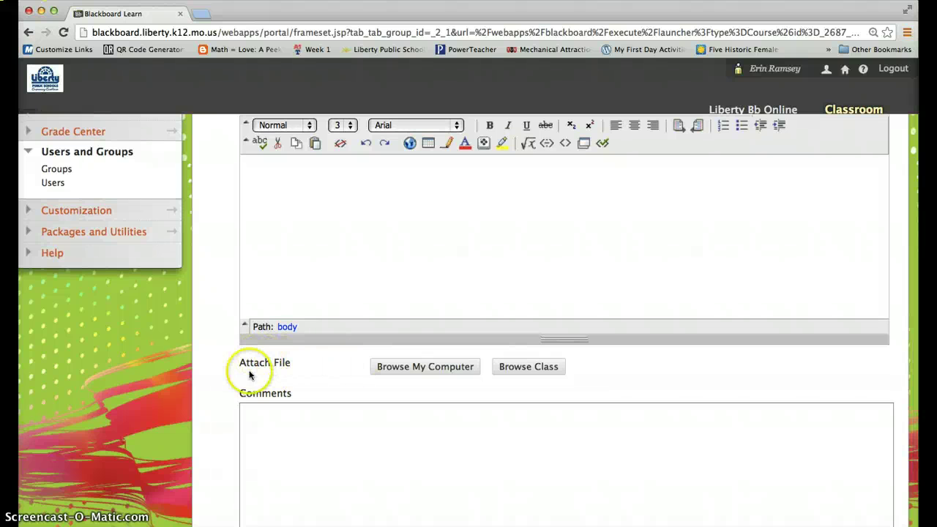
pyautogui.click(422, 366)
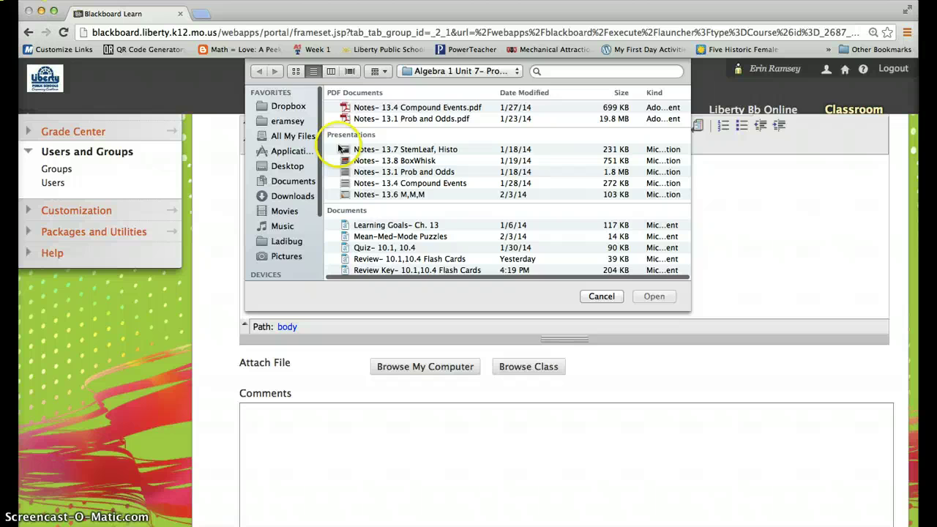
pyautogui.click(287, 106)
pyautogui.scroll(-3, 438, 198)
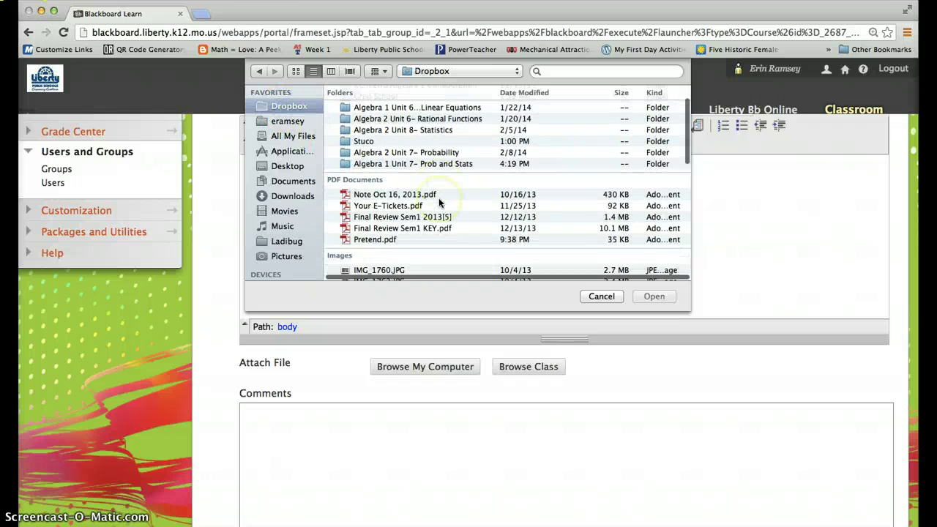
pyautogui.doubleClick(370, 227)
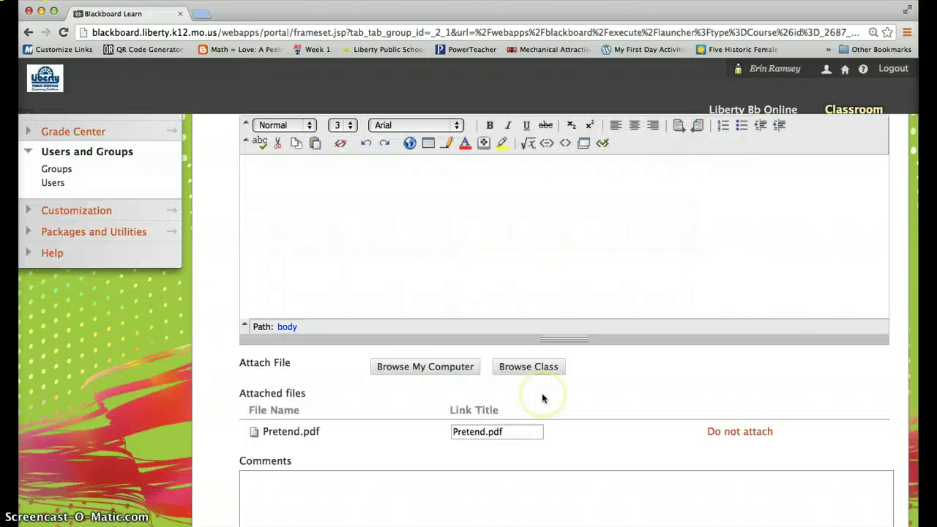
pyautogui.scroll(-5, 543, 398)
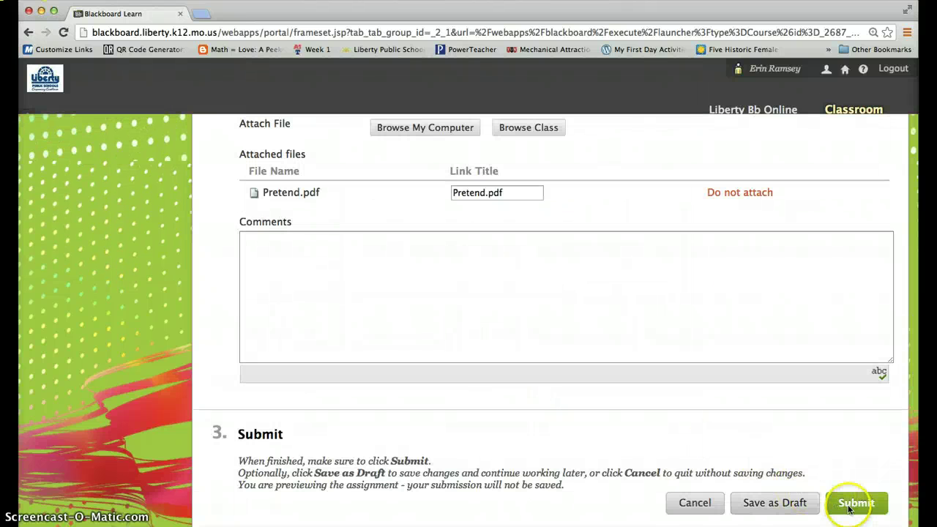